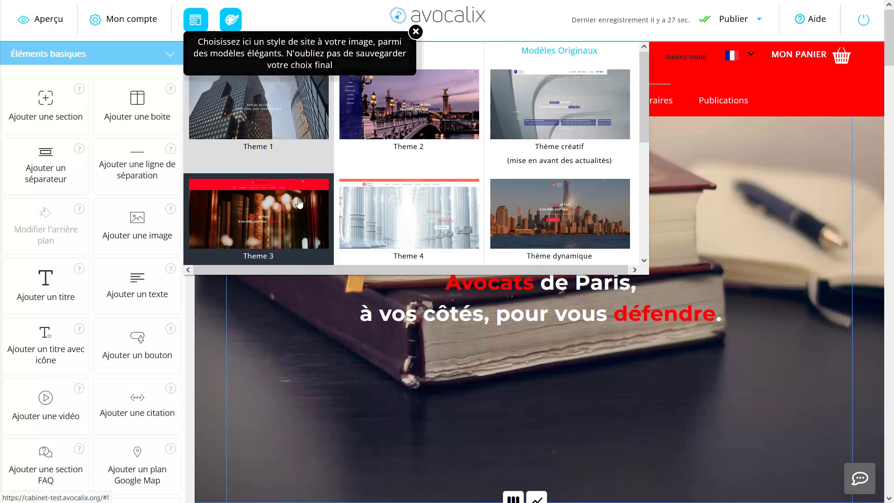
Close the theme chooser and look through the home page's sections for a place to insert new content
{"action": "left_click", "coordinate": [186, 21]}
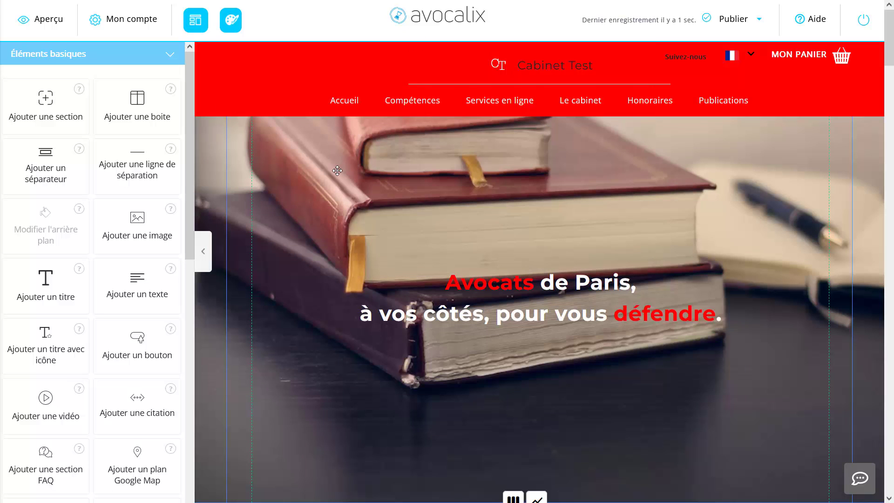
{"action": "scroll", "coordinate": [337, 170], "scroll_direction": "down", "scroll_amount": 8}
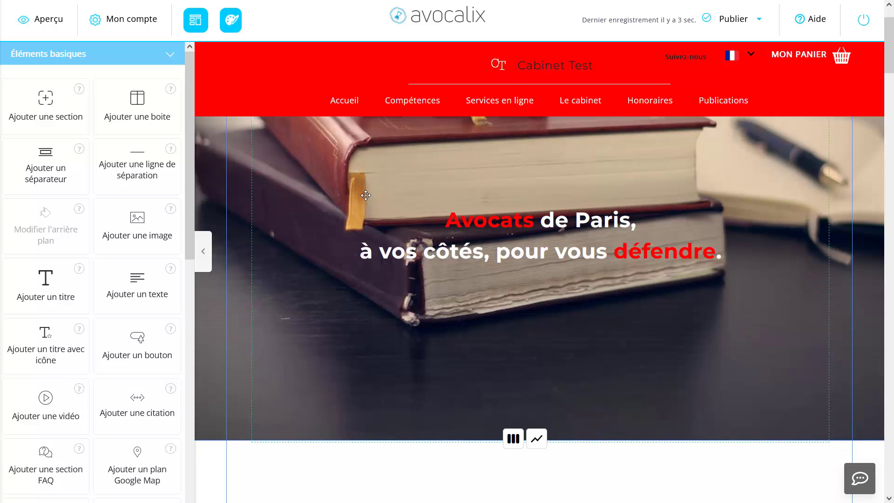
{"action": "scroll", "coordinate": [365, 195], "scroll_direction": "down", "scroll_amount": 4}
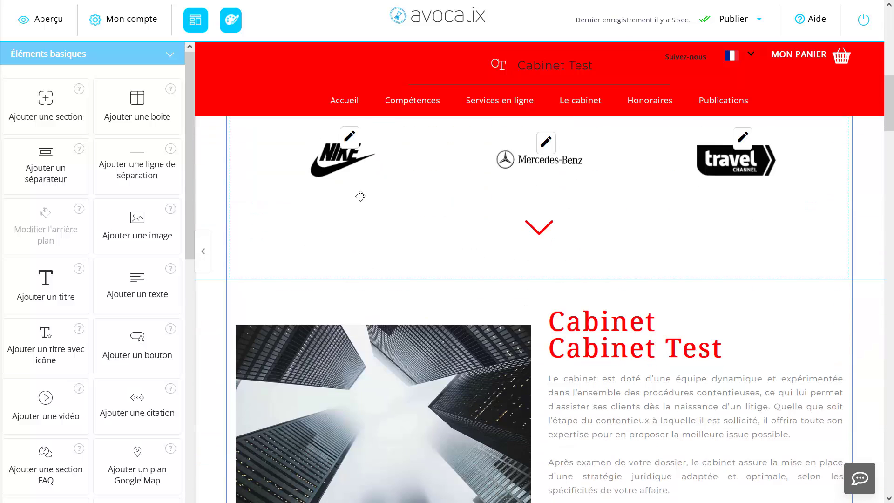
{"action": "scroll", "coordinate": [482, 260], "scroll_direction": "down", "scroll_amount": 10}
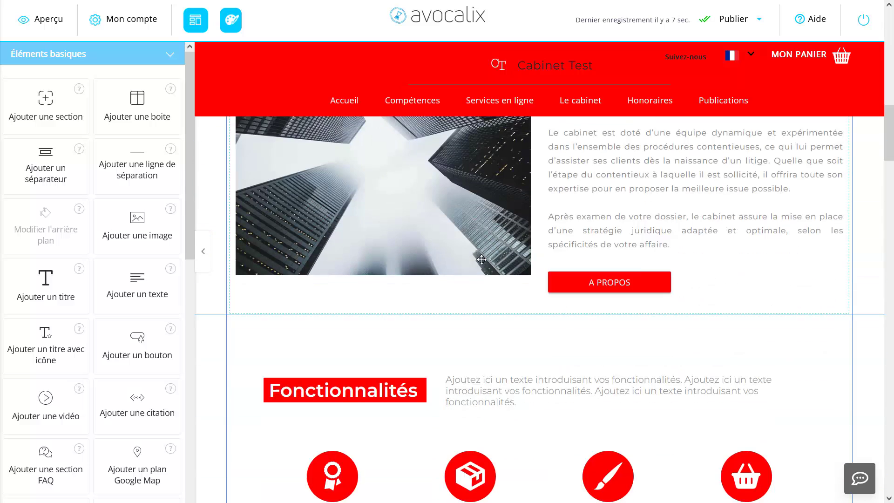
{"action": "scroll", "coordinate": [481, 258], "scroll_direction": "down", "scroll_amount": 15}
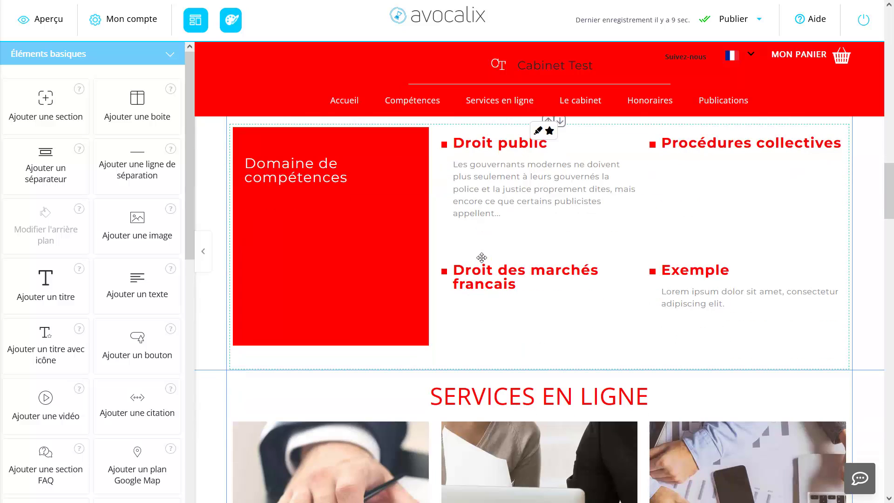
{"action": "scroll", "coordinate": [476, 257], "scroll_direction": "down", "scroll_amount": 4}
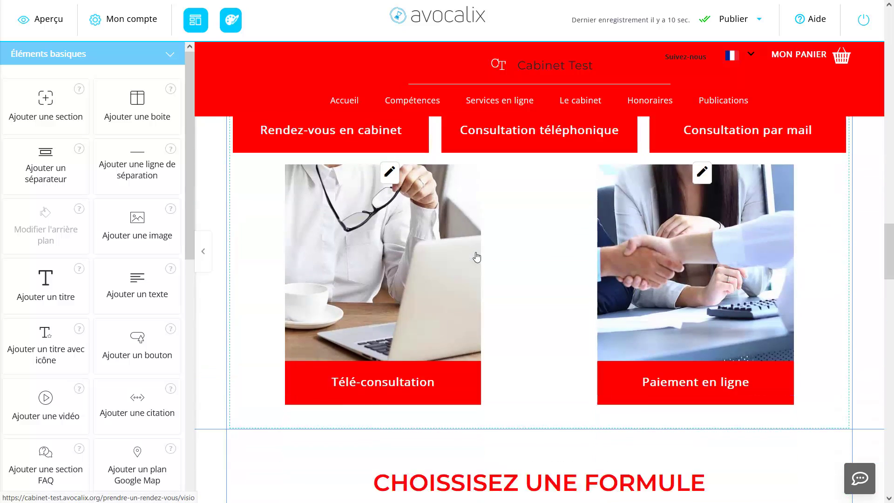
{"action": "scroll", "coordinate": [477, 257], "scroll_direction": "up", "scroll_amount": 8}
{"action": "scroll", "coordinate": [477, 257], "scroll_direction": "up", "scroll_amount": 8}
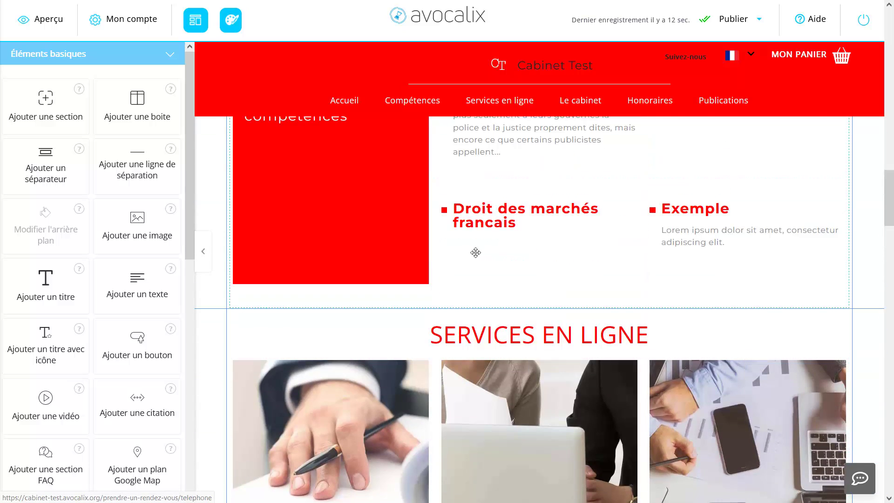
{"action": "scroll", "coordinate": [475, 252], "scroll_direction": "down", "scroll_amount": 4}
{"action": "scroll", "coordinate": [475, 252], "scroll_direction": "up", "scroll_amount": 4}
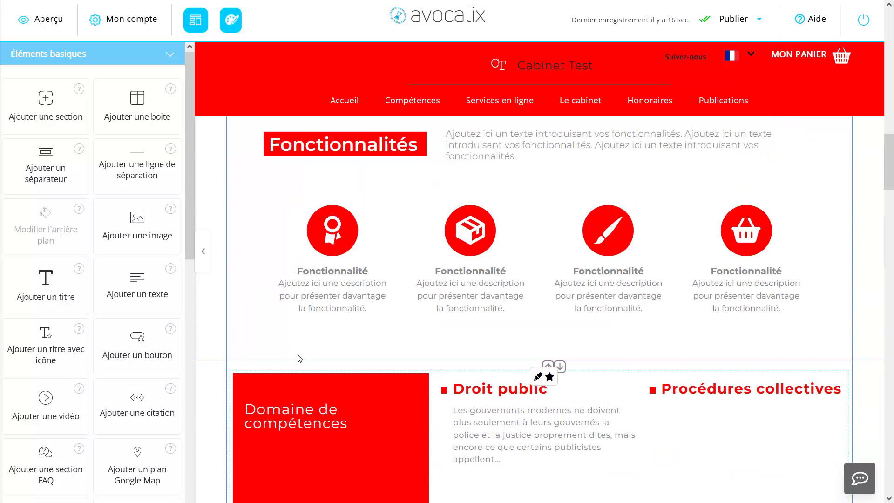
Add an empty section between the Fonctionnalités and Domaine de compétences sections and place a statistics block in it
{"action": "scroll", "coordinate": [309, 299], "scroll_direction": "down", "scroll_amount": 1}
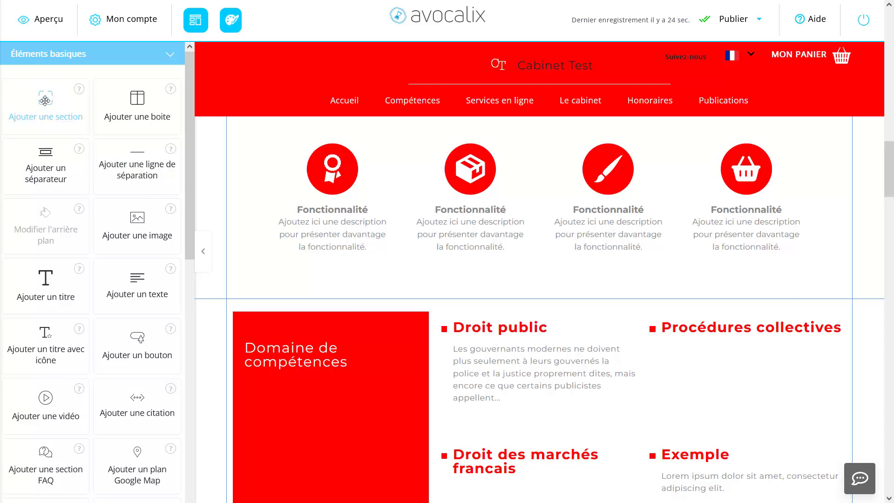
{"action": "left_click_drag", "start_coordinate": [44, 96], "coordinate": [315, 295]}
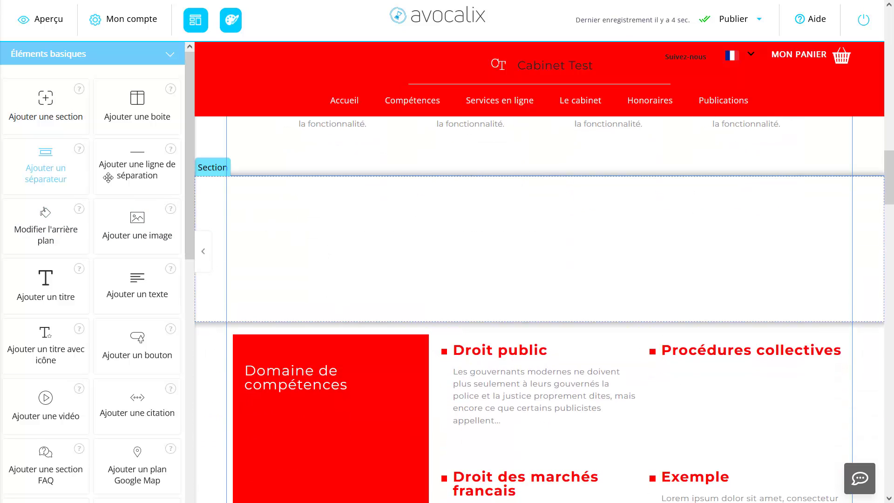
{"action": "left_click_drag", "start_coordinate": [188, 183], "coordinate": [189, 446]}
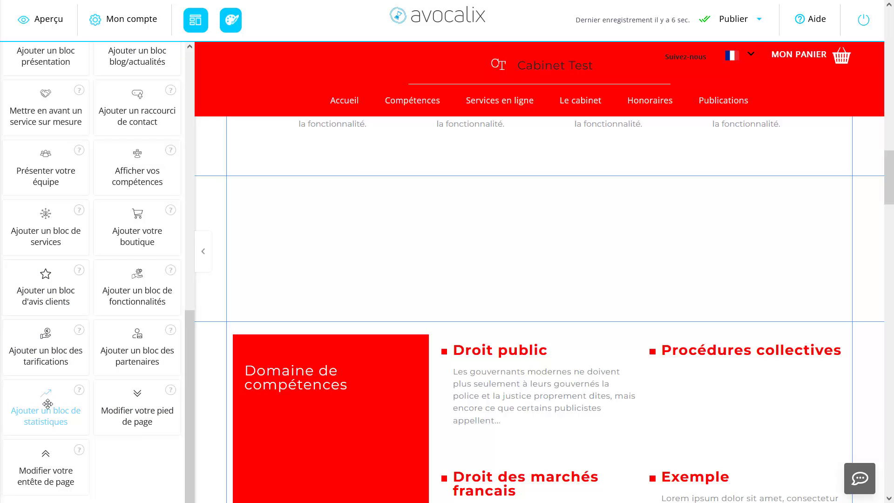
{"action": "left_click_drag", "start_coordinate": [48, 403], "coordinate": [326, 225]}
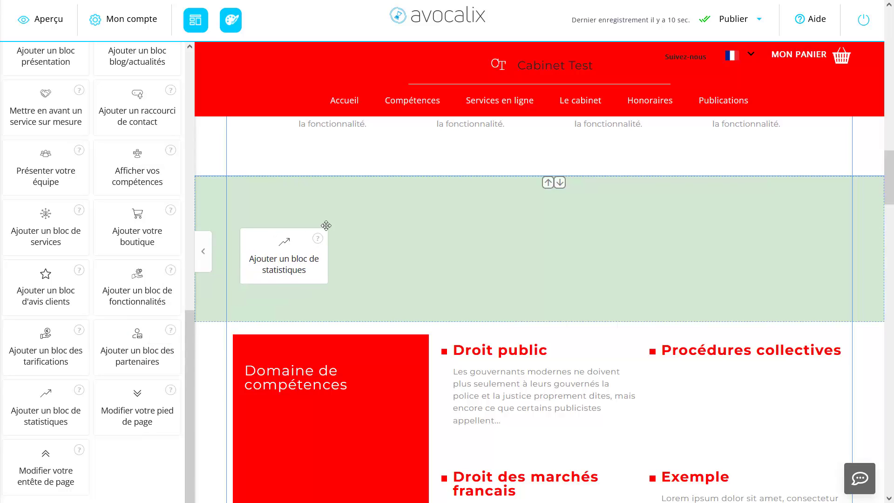
{"action": "left_click_drag", "start_coordinate": [326, 225], "coordinate": [326, 225]}
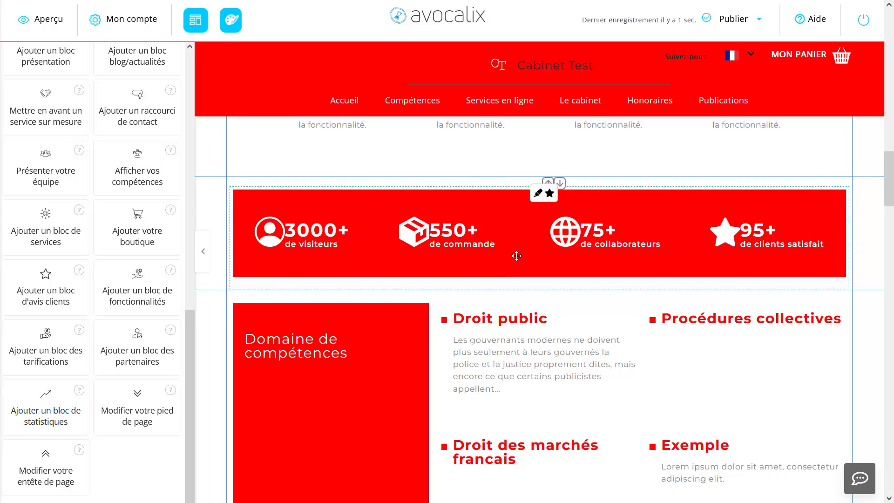
Preview the alternative layouts of the statistics block and apply Variante 2
{"action": "scroll", "coordinate": [515, 256], "scroll_direction": "up", "scroll_amount": 3}
{"action": "scroll", "coordinate": [512, 362], "scroll_direction": "down", "scroll_amount": 2}
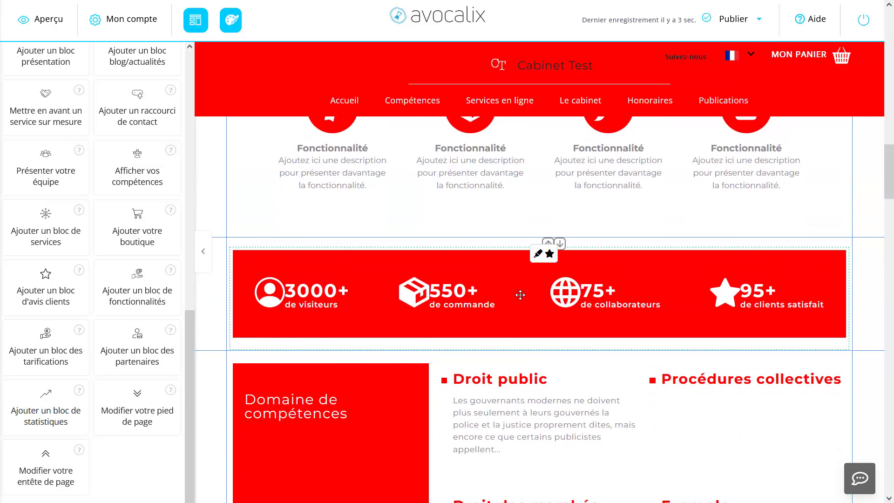
{"action": "left_click", "coordinate": [539, 256]}
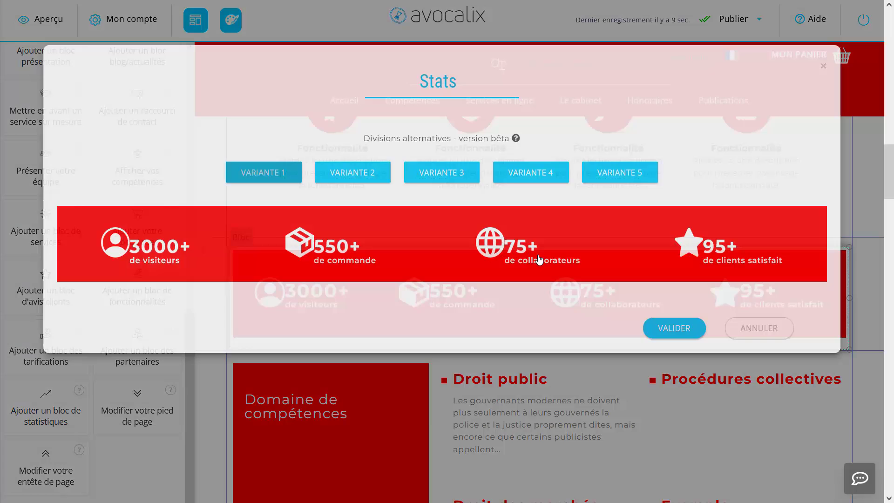
{"action": "left_click", "coordinate": [340, 180]}
{"action": "left_click", "coordinate": [430, 181]}
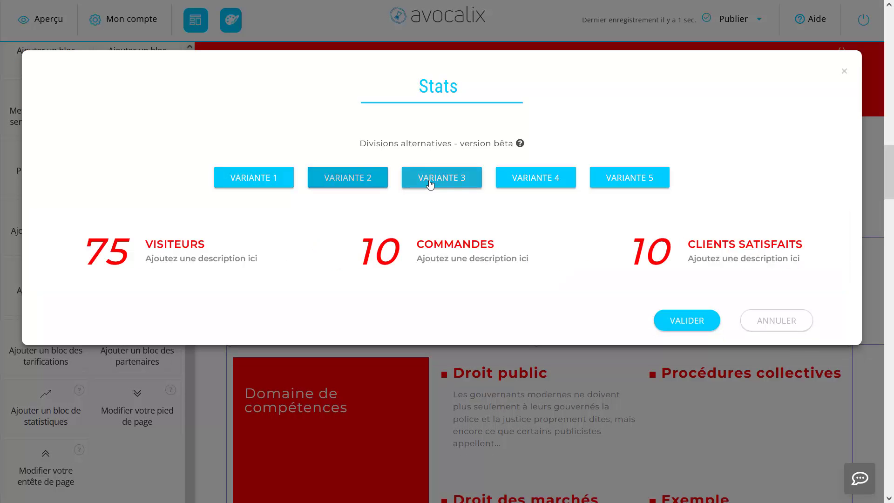
{"action": "left_click", "coordinate": [532, 181]}
{"action": "left_click", "coordinate": [630, 179]}
{"action": "left_click", "coordinate": [371, 182]}
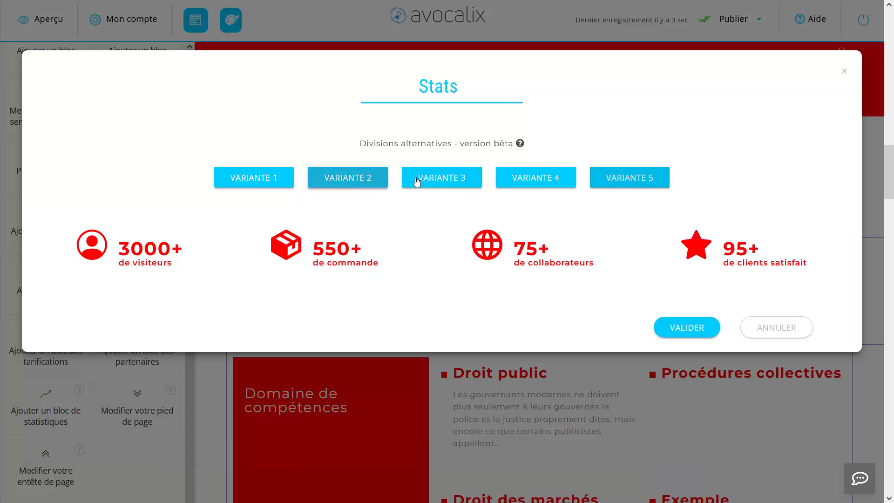
{"action": "left_click", "coordinate": [419, 180]}
{"action": "left_click", "coordinate": [513, 184]}
{"action": "left_click", "coordinate": [361, 184]}
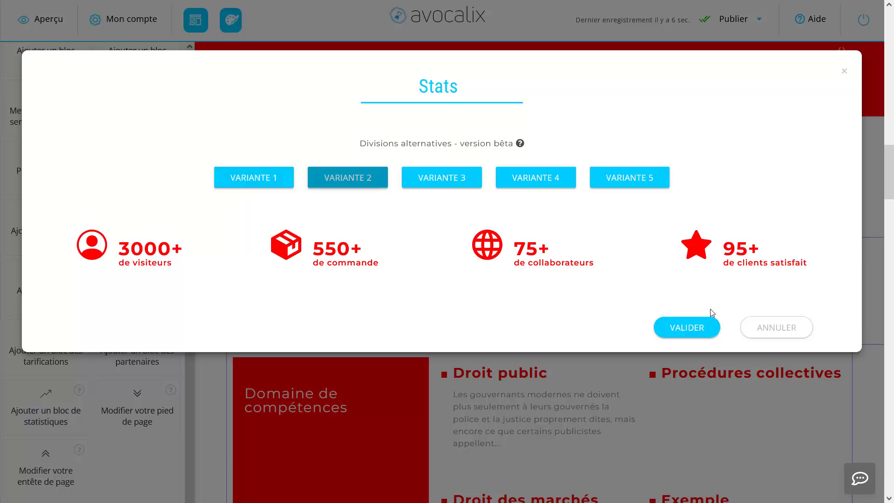
{"action": "left_click", "coordinate": [696, 329]}
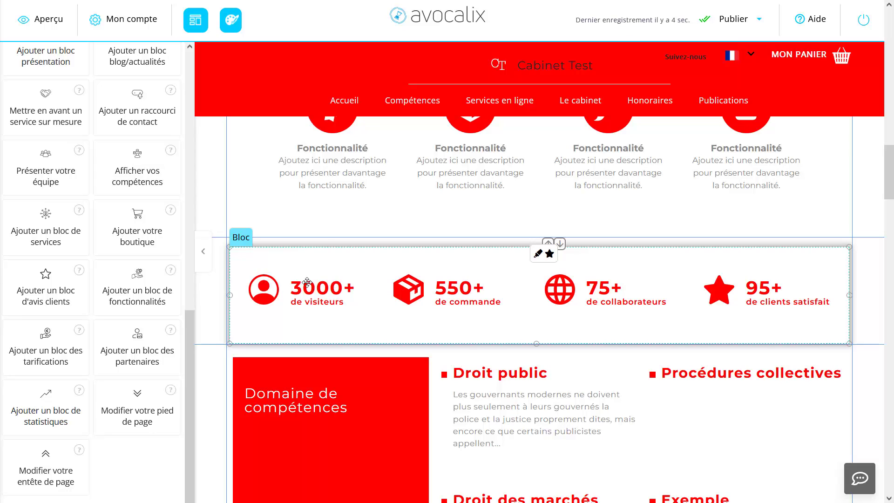
Change the visitors figure in the statistics block to 300+
{"action": "double_click", "coordinate": [318, 287]}
{"action": "left_click_drag", "start_coordinate": [292, 289], "coordinate": [344, 289]}
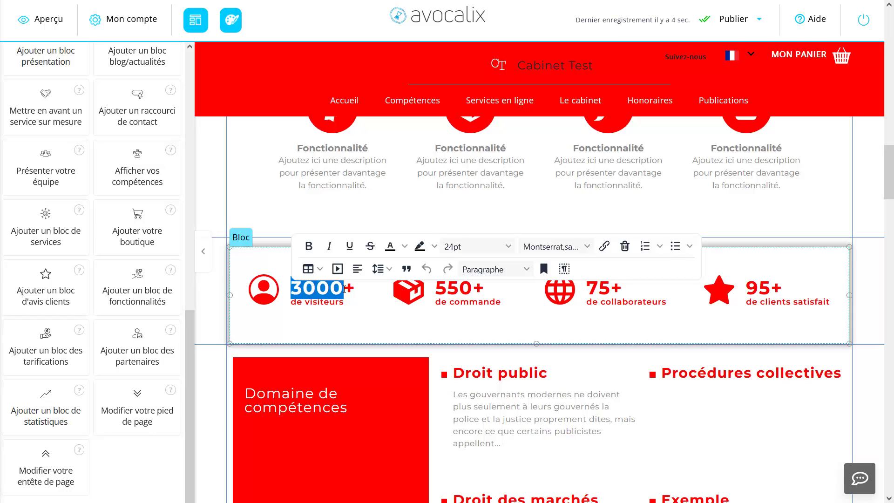
{"action": "type", "text": "300"}
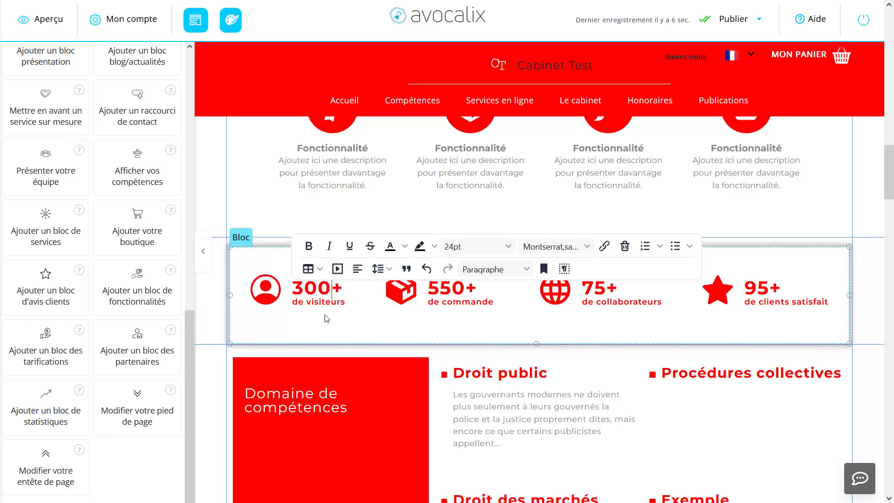
Change the "de commande" figure in the statistics block to 150+
{"action": "double_click", "coordinate": [449, 288]}
{"action": "left_click", "coordinate": [440, 288]}
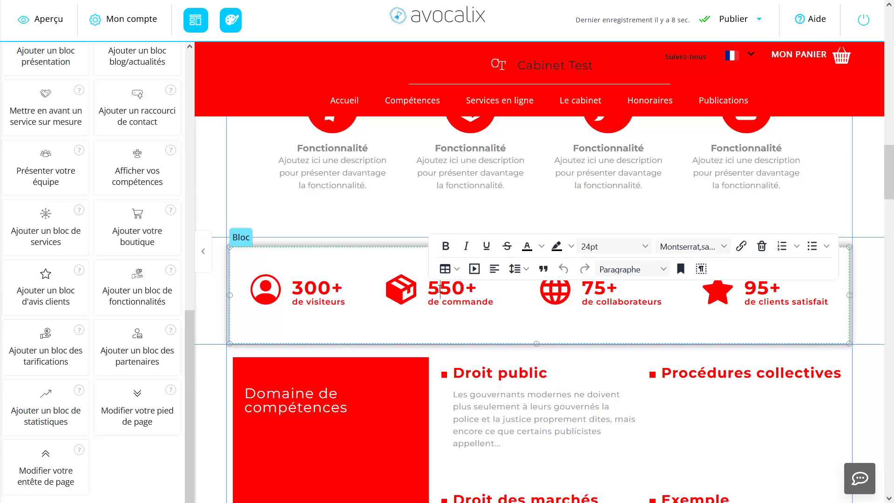
{"action": "key", "text": "BackSpace"}
{"action": "type", "text": "A"}
{"action": "key", "text": "BackSpace"}
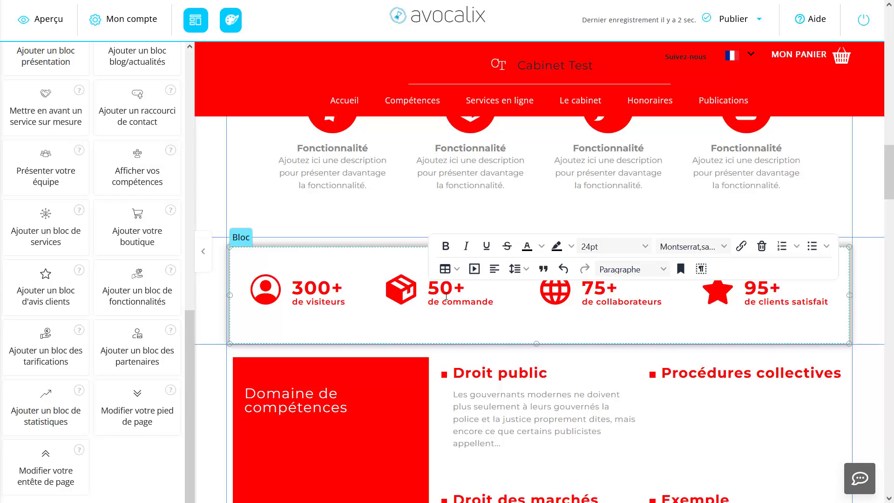
{"action": "type", "text": "1"}
Change the "de collaborateurs" figure in the statistics block to 100+
{"action": "double_click", "coordinate": [587, 289]}
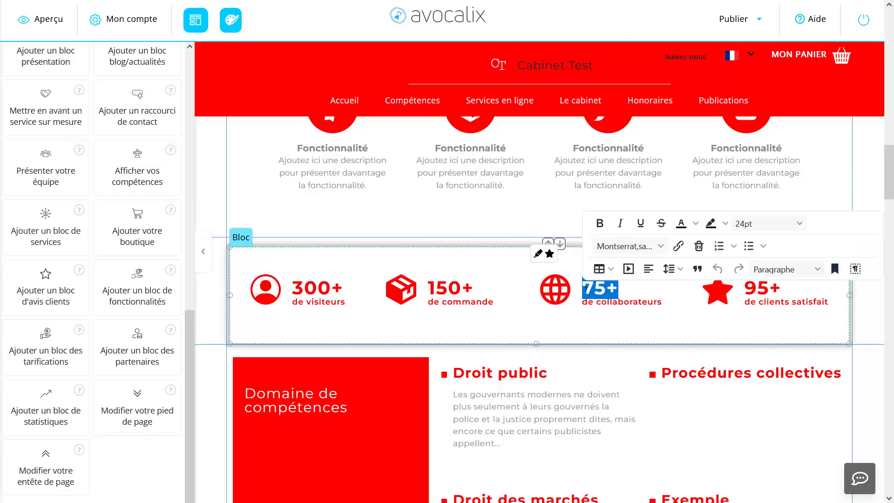
{"action": "left_click", "coordinate": [591, 289]}
{"action": "double_click", "coordinate": [599, 289]}
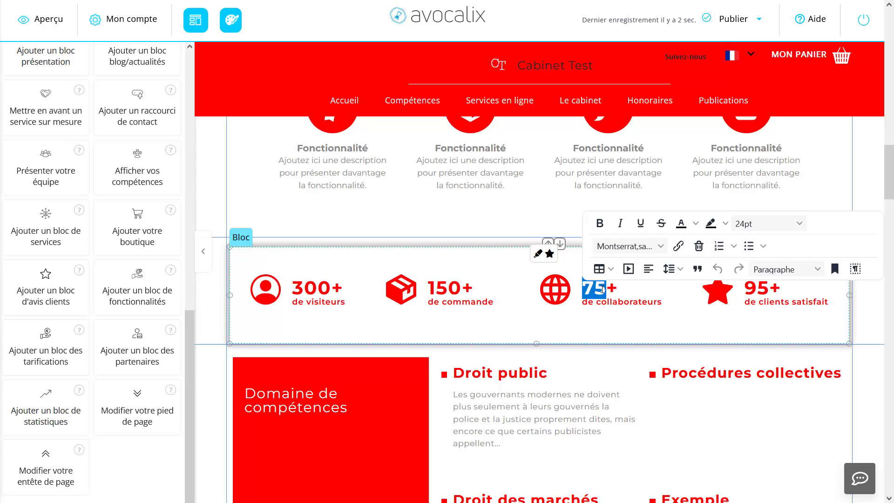
{"action": "type", "text": "100+"}
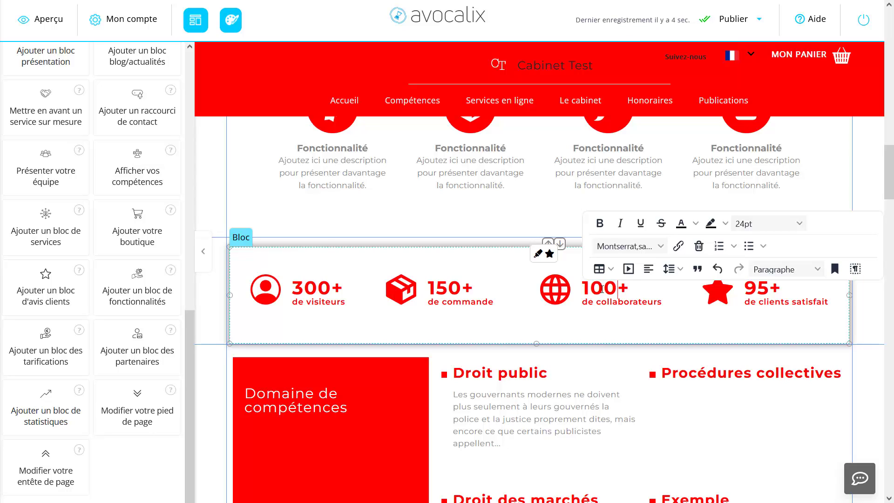
{"action": "triple_click", "coordinate": [619, 305]}
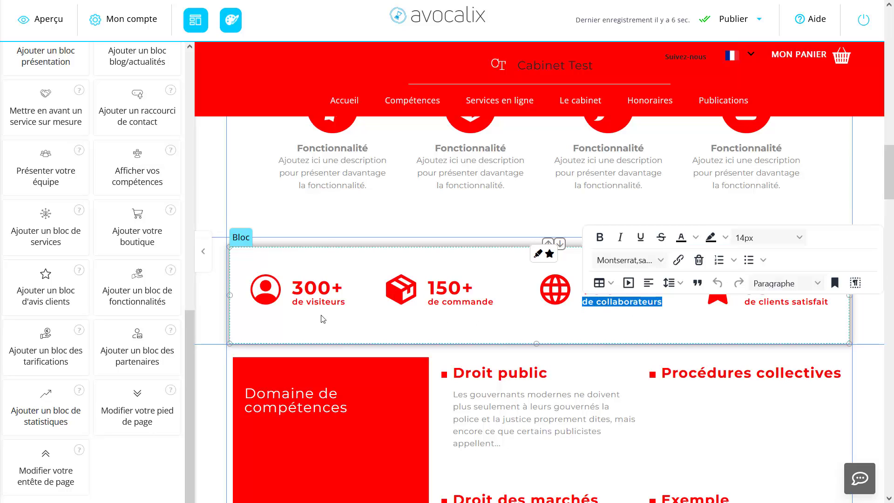
{"action": "triple_click", "coordinate": [311, 303]}
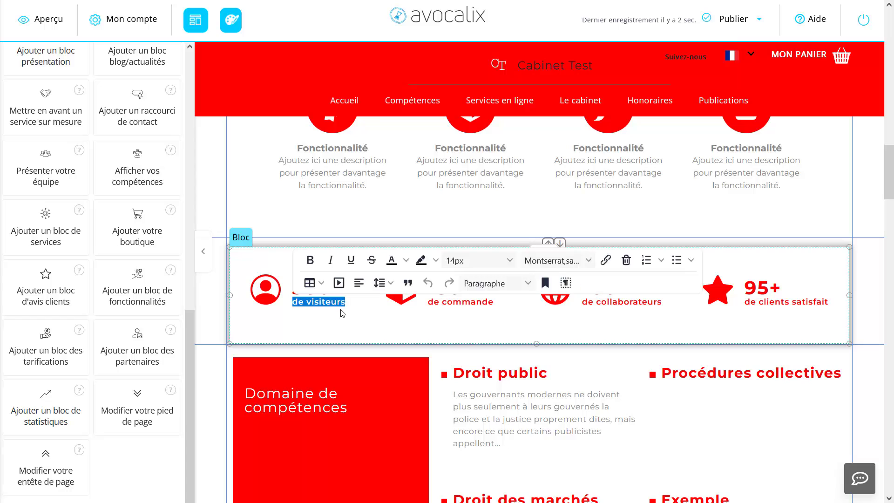
{"action": "left_click", "coordinate": [325, 303]}
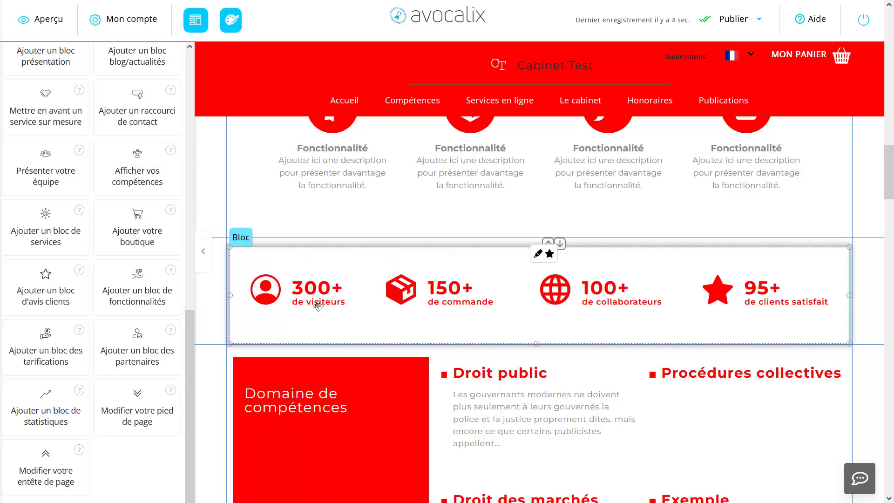
{"action": "triple_click", "coordinate": [327, 302]}
{"action": "left_click", "coordinate": [307, 303]}
{"action": "left_click_drag", "start_coordinate": [307, 303], "coordinate": [369, 305]}
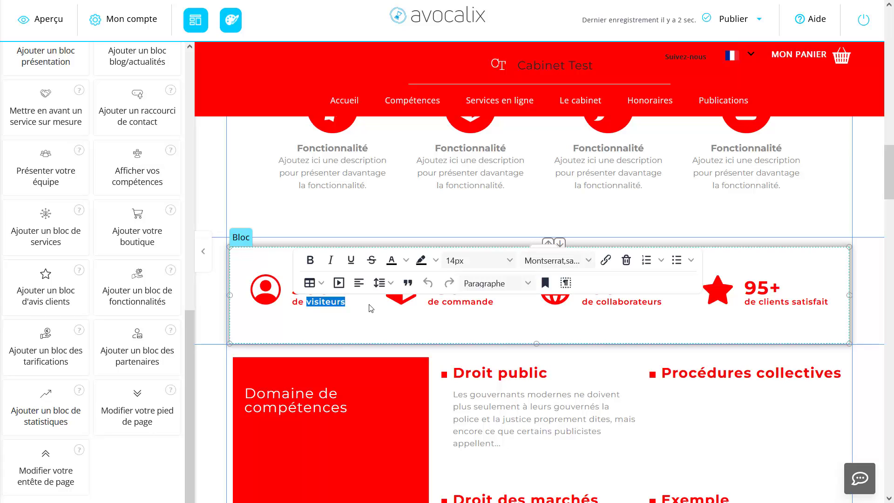
{"action": "left_click", "coordinate": [369, 305]}
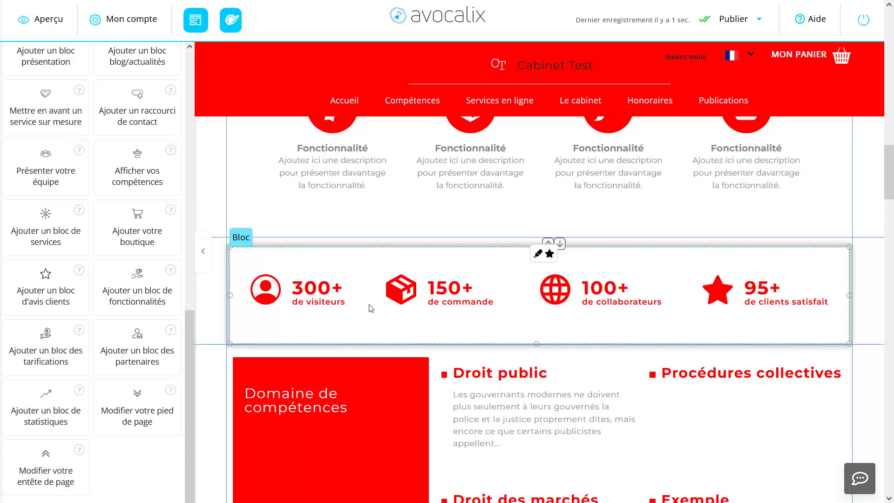
Replace the "de visiteurs" caption under the 300+ figure with "de dossiers clôts"
{"action": "triple_click", "coordinate": [327, 303]}
{"action": "left_click_drag", "start_coordinate": [307, 303], "coordinate": [344, 305]}
{"action": "type", "text": "de dos"}
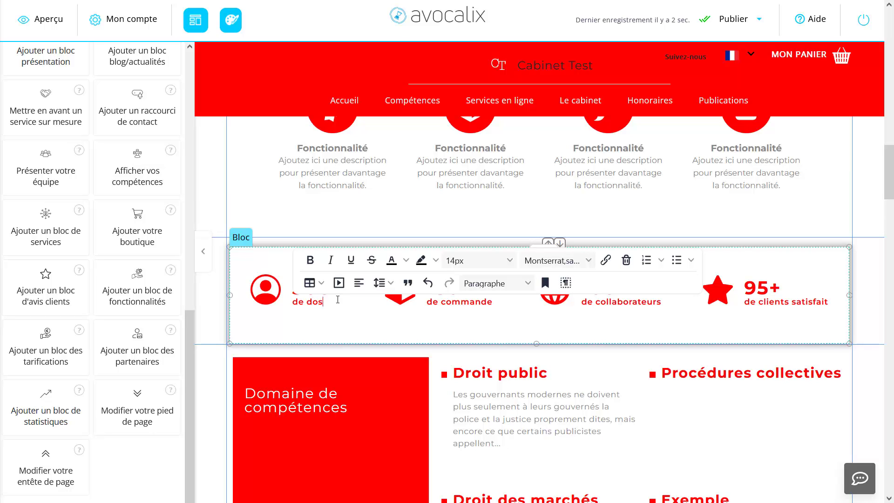
{"action": "type", "text": "siers cl"}
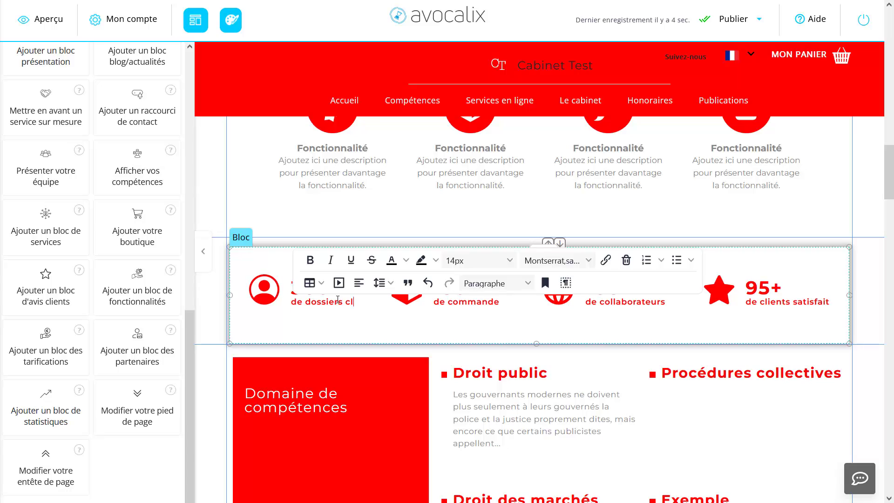
{"action": "type", "text": "ôts"}
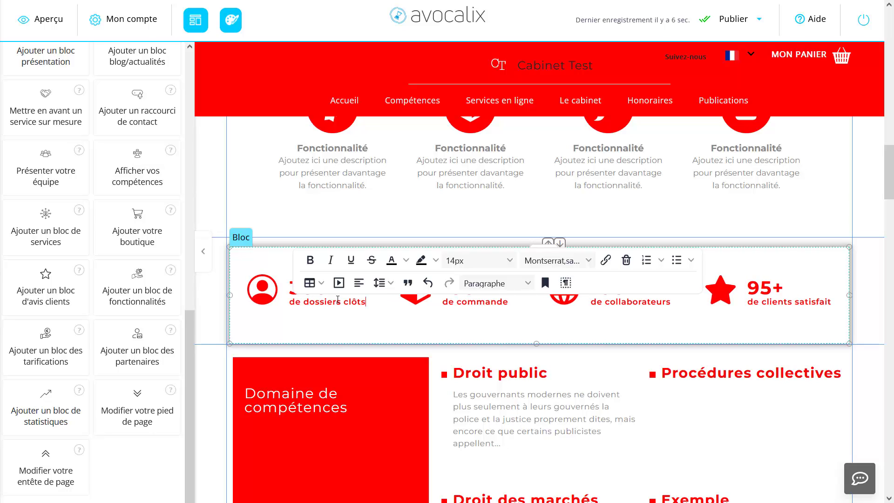
Replace the "de commande" caption under the 150+ figure with "recommandations par des confrères"
{"action": "triple_click", "coordinate": [462, 303]}
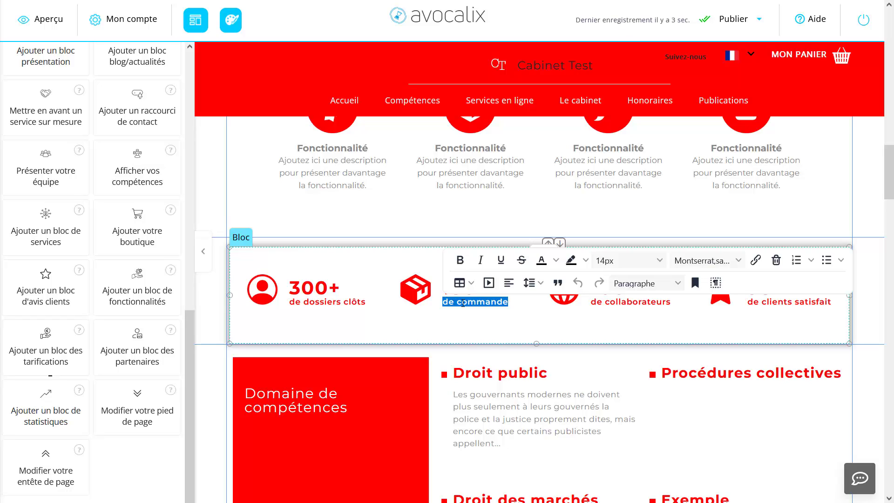
{"action": "type", "text": "se"}
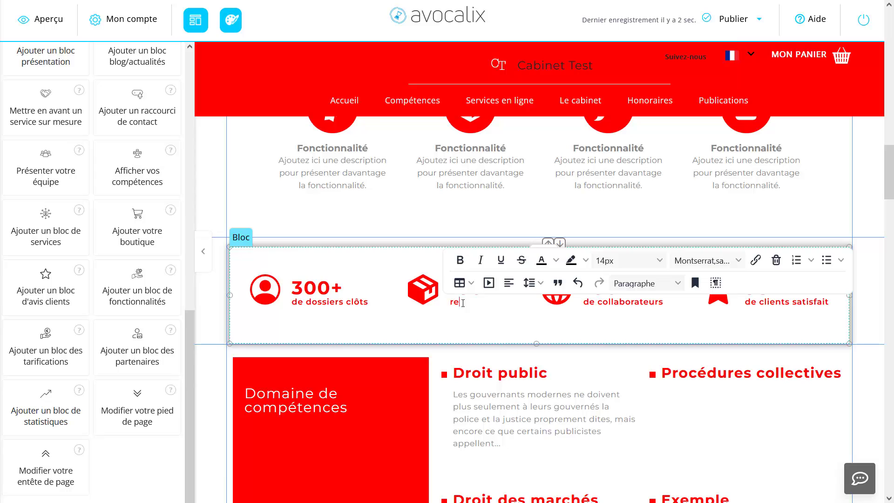
{"action": "type", "text": "commandation"}
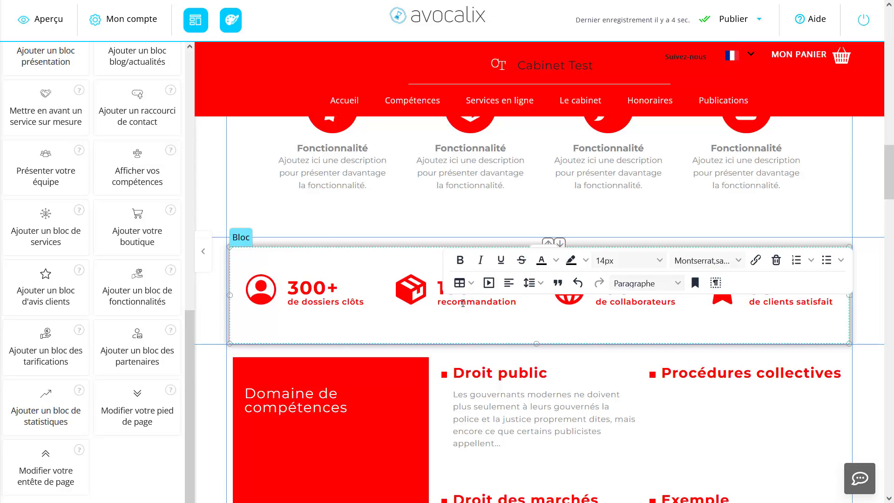
{"action": "type", "text": "s par des cong"}
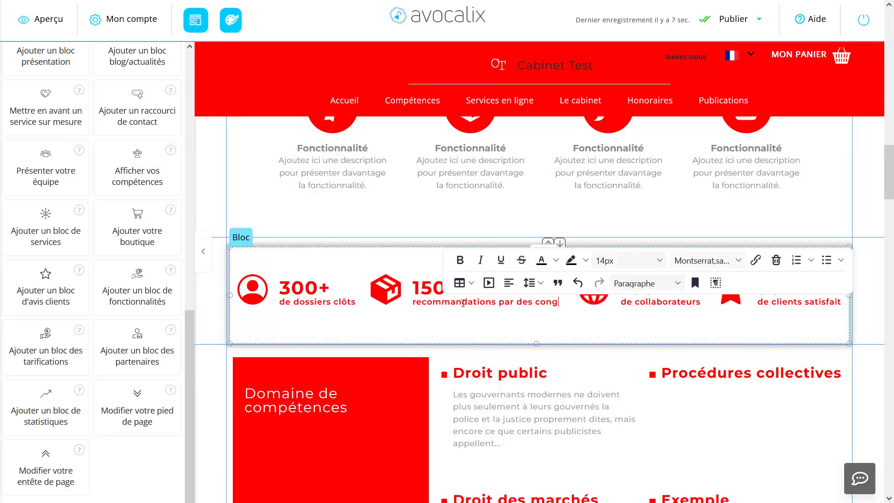
{"action": "key", "text": "BackSpace"}
{"action": "type", "text": "fr"}
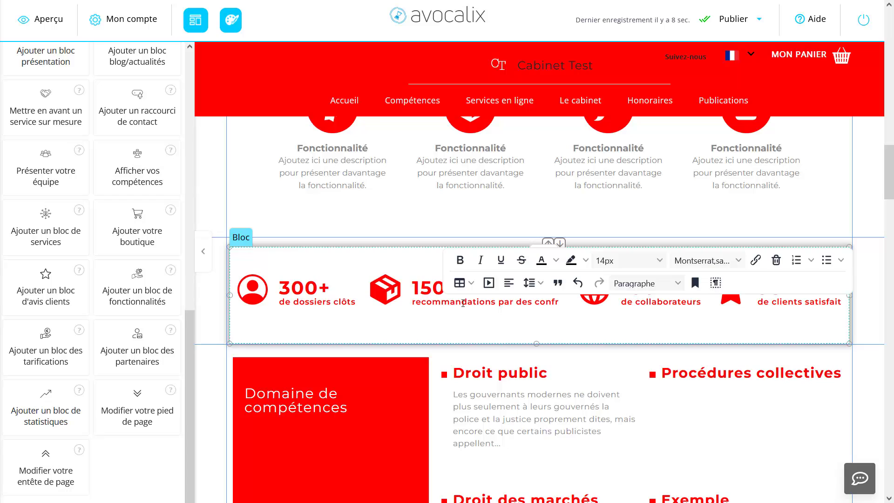
{"action": "type", "text": "ères"}
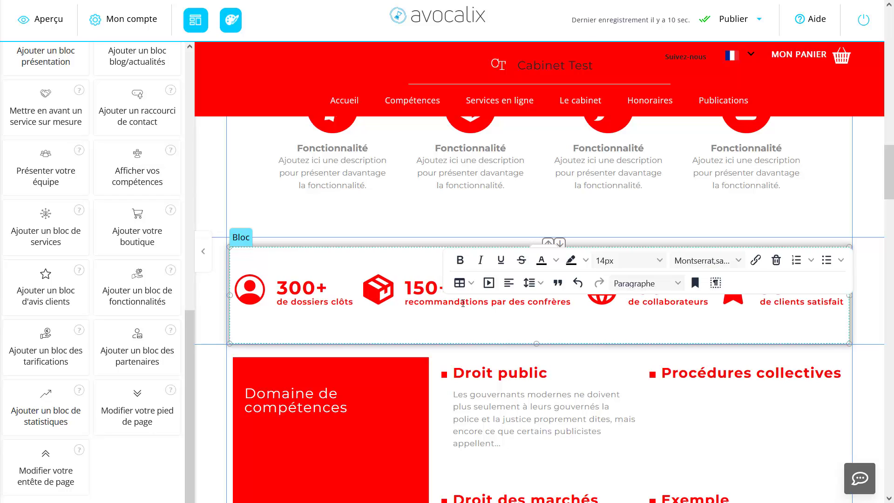
Delete the whole caption under the 150+ figure in the statistics block
{"action": "key", "text": "shift+Home"}
{"action": "key", "text": "BackSpace"}
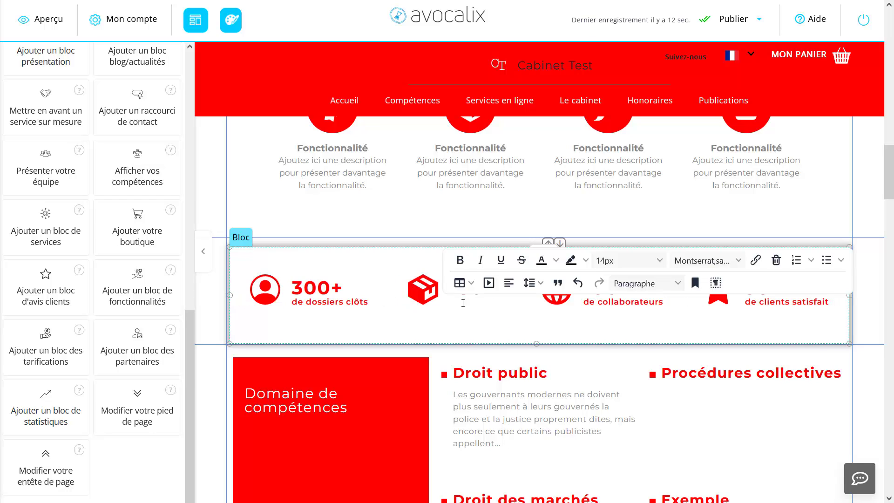
{"action": "left_click", "coordinate": [482, 329]}
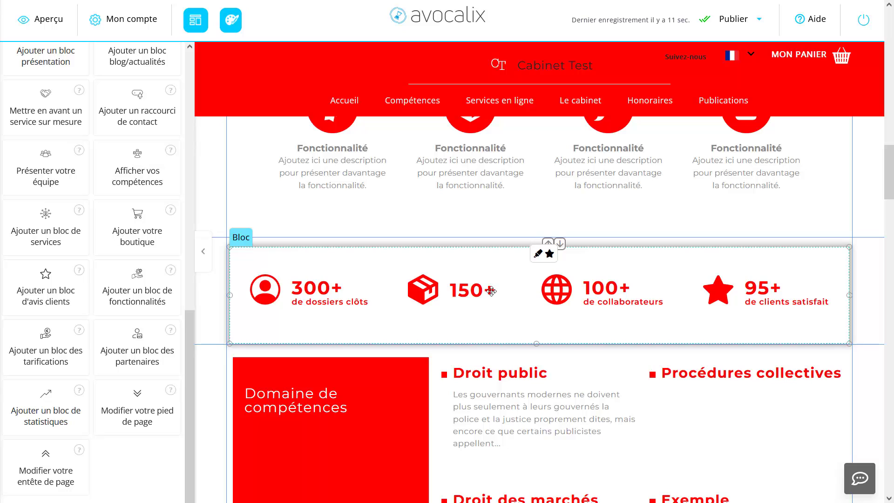
Reposition the statistics block within its section and widen it to the right-hand edge of the page's content area
{"action": "left_click_drag", "start_coordinate": [260, 289], "coordinate": [362, 271]}
{"action": "left_click_drag", "start_coordinate": [463, 271], "coordinate": [309, 269]}
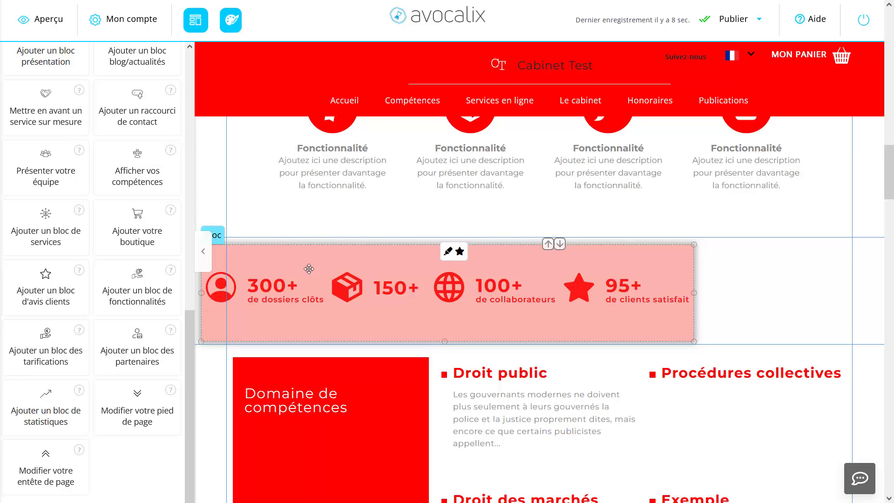
{"action": "left_click_drag", "start_coordinate": [309, 269], "coordinate": [344, 269]}
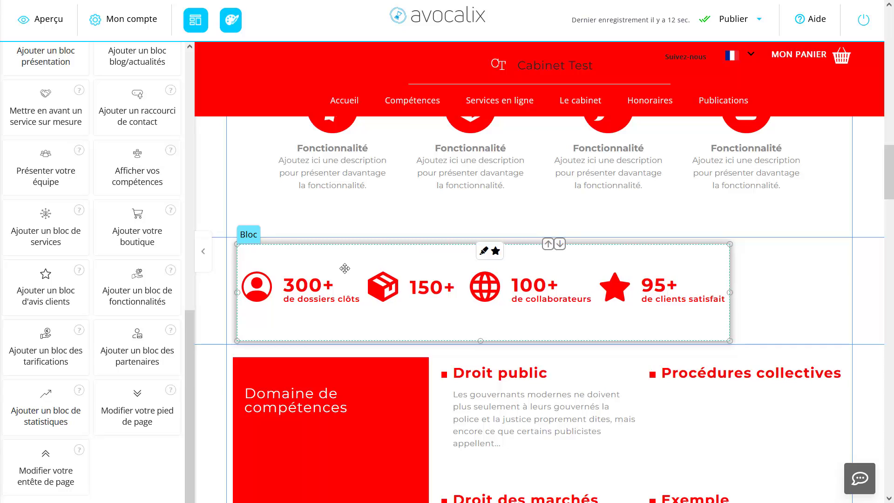
{"action": "left_click_drag", "start_coordinate": [731, 293], "coordinate": [851, 296]}
{"action": "left_click", "coordinate": [832, 297]}
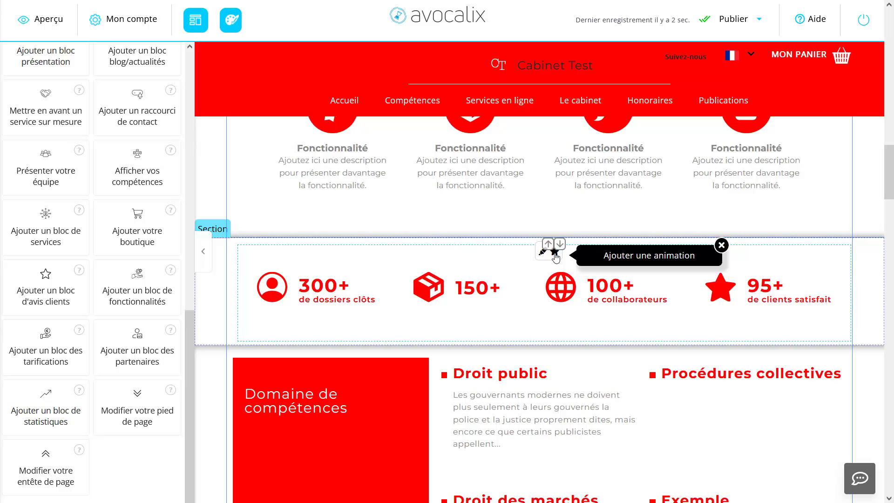
Choose the "Rebond par le haut" animation for the statistics block and preview its demonstration
{"action": "left_click", "coordinate": [555, 252]}
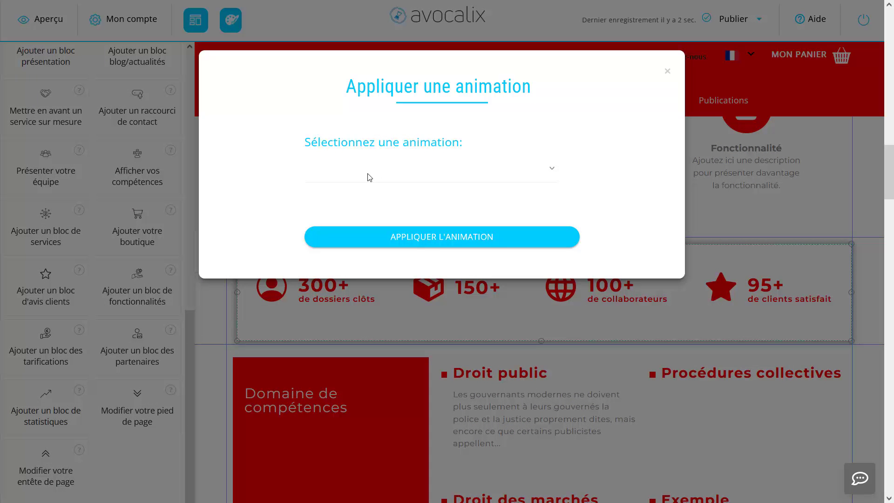
{"action": "left_click", "coordinate": [369, 177]}
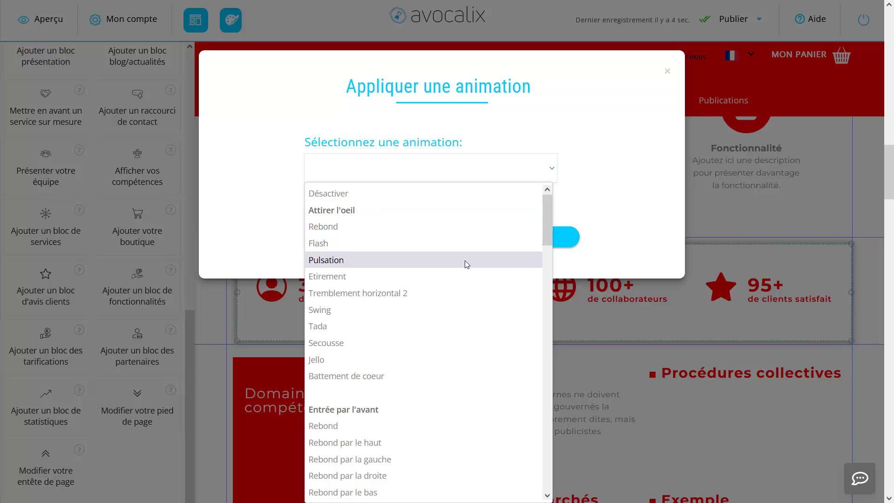
{"action": "scroll", "coordinate": [467, 264], "scroll_direction": "down", "scroll_amount": 5}
{"action": "scroll", "coordinate": [467, 264], "scroll_direction": "down", "scroll_amount": 9}
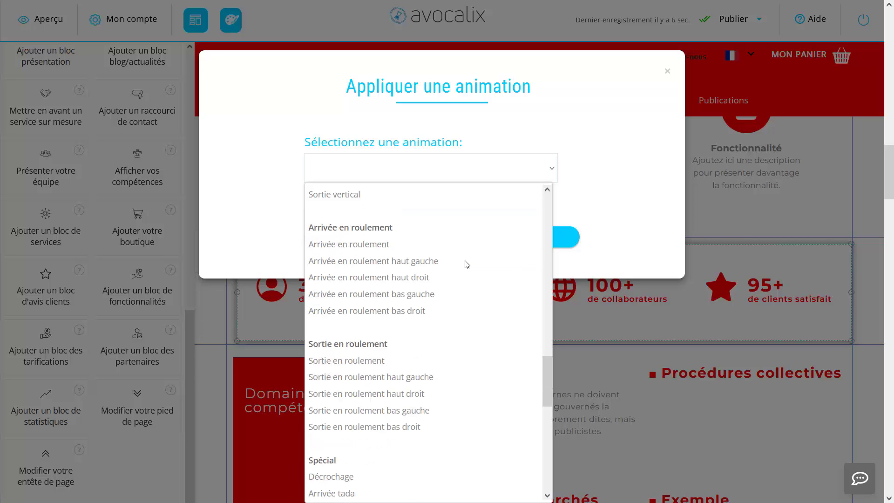
{"action": "scroll", "coordinate": [467, 268], "scroll_direction": "up", "scroll_amount": 6}
{"action": "scroll", "coordinate": [467, 266], "scroll_direction": "up", "scroll_amount": 3}
{"action": "left_click", "coordinate": [342, 243]}
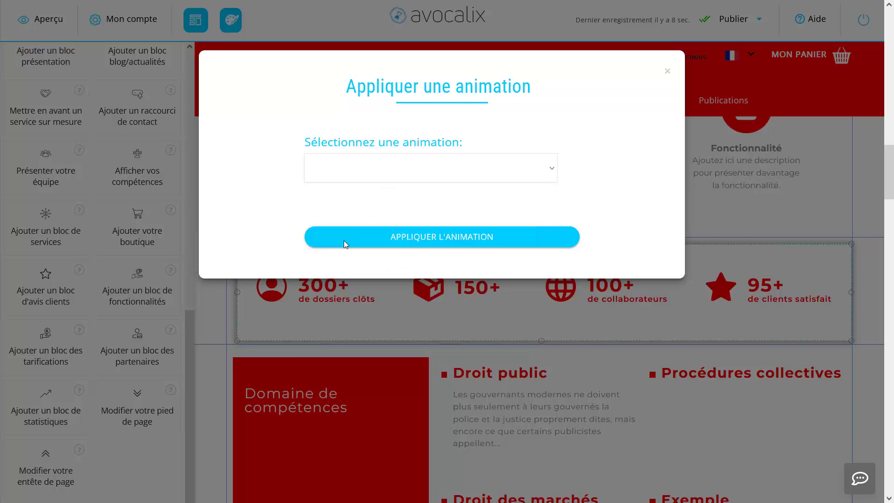
{"action": "left_click_drag", "start_coordinate": [330, 222], "coordinate": [548, 244]}
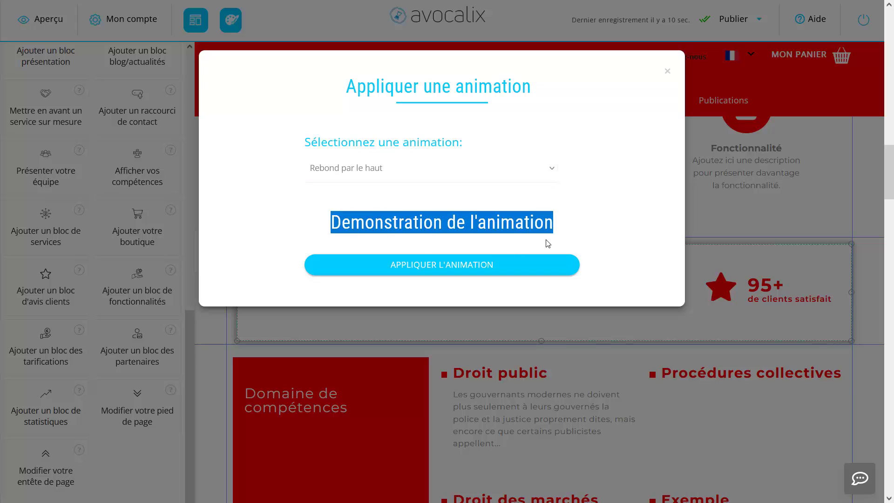
Change the statistics block's animation to "Etirement" and apply it
{"action": "left_click", "coordinate": [398, 176]}
{"action": "left_click", "coordinate": [367, 274]}
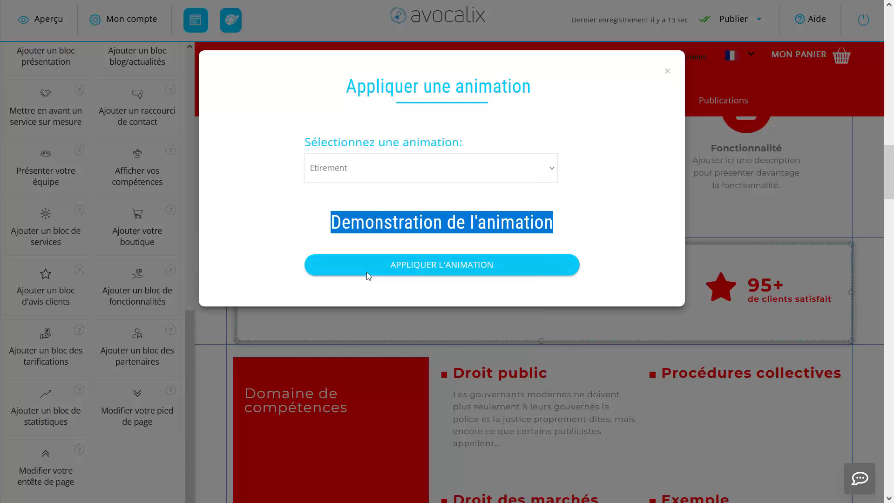
{"action": "left_click", "coordinate": [305, 232]}
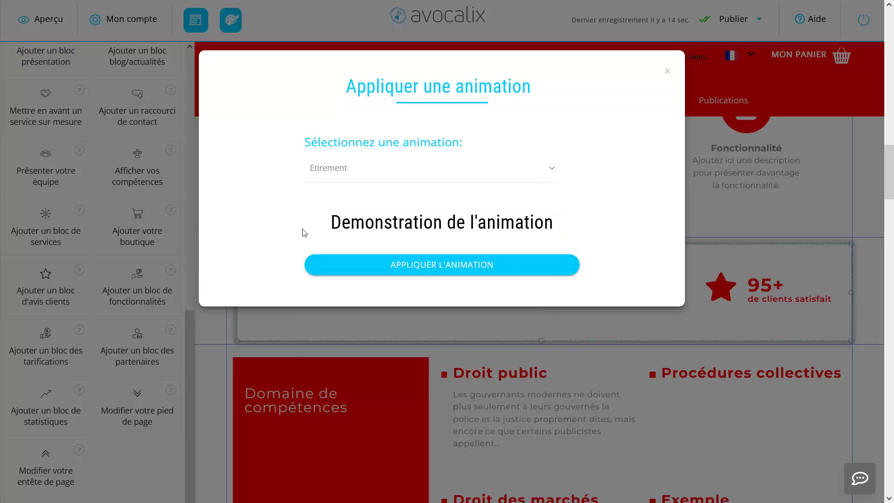
{"action": "left_click", "coordinate": [505, 269]}
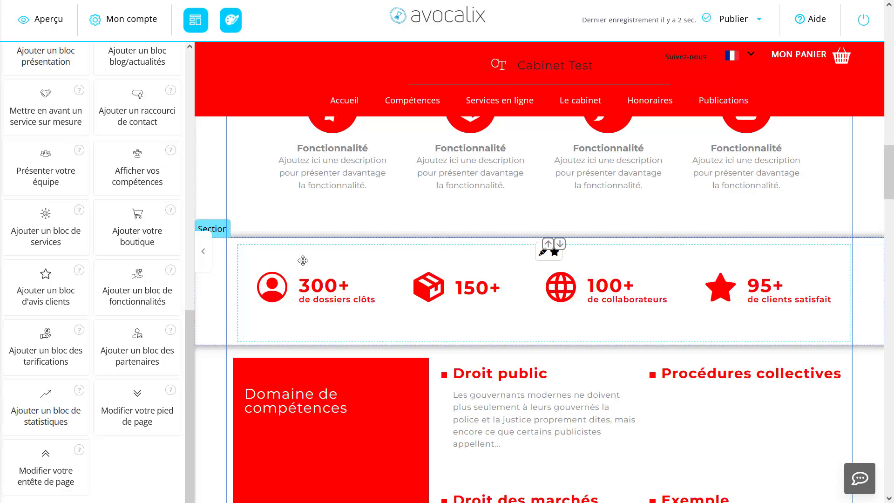
{"action": "scroll", "coordinate": [407, 257], "scroll_direction": "up", "scroll_amount": 6}
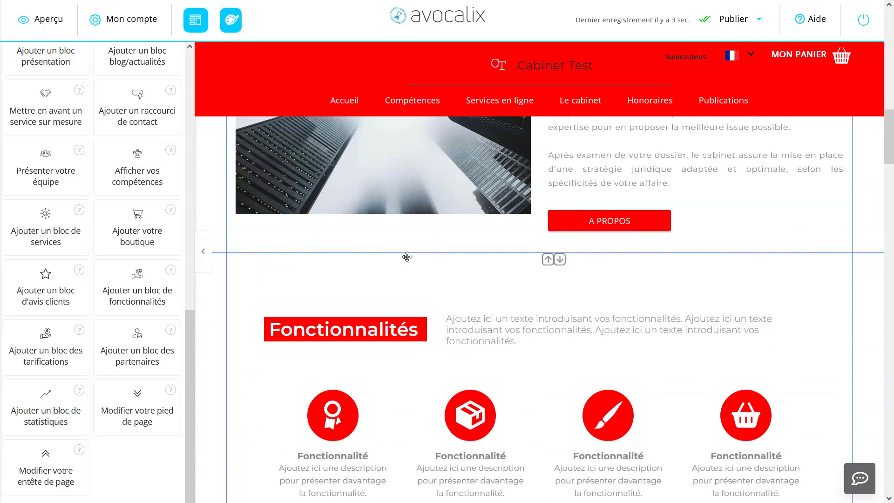
{"action": "scroll", "coordinate": [407, 257], "scroll_direction": "up", "scroll_amount": 10}
{"action": "scroll", "coordinate": [405, 258], "scroll_direction": "down", "scroll_amount": 5}
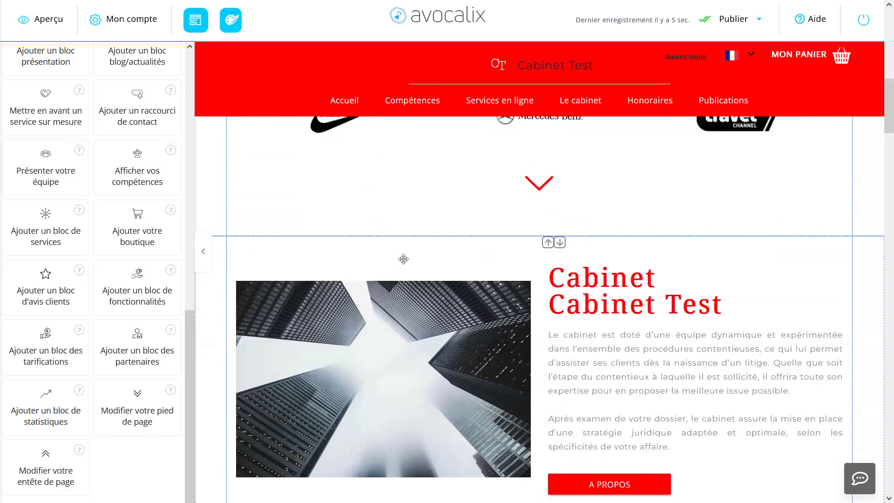
{"action": "scroll", "coordinate": [404, 259], "scroll_direction": "down", "scroll_amount": 10}
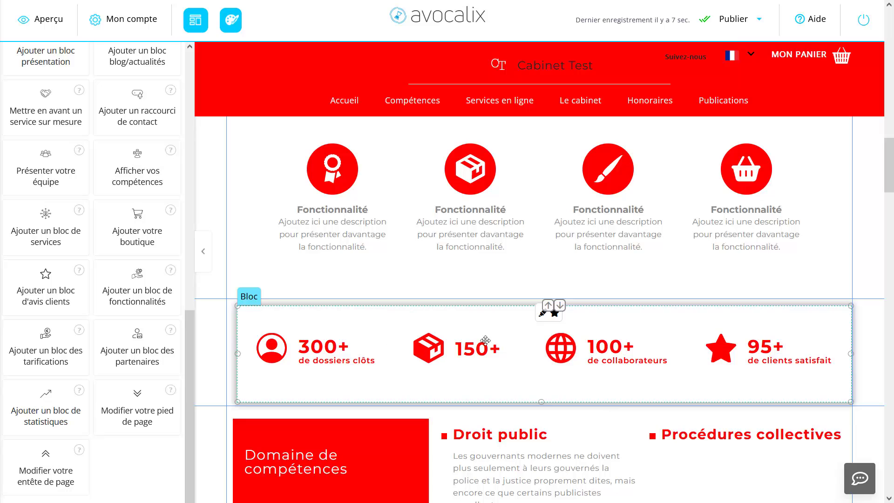